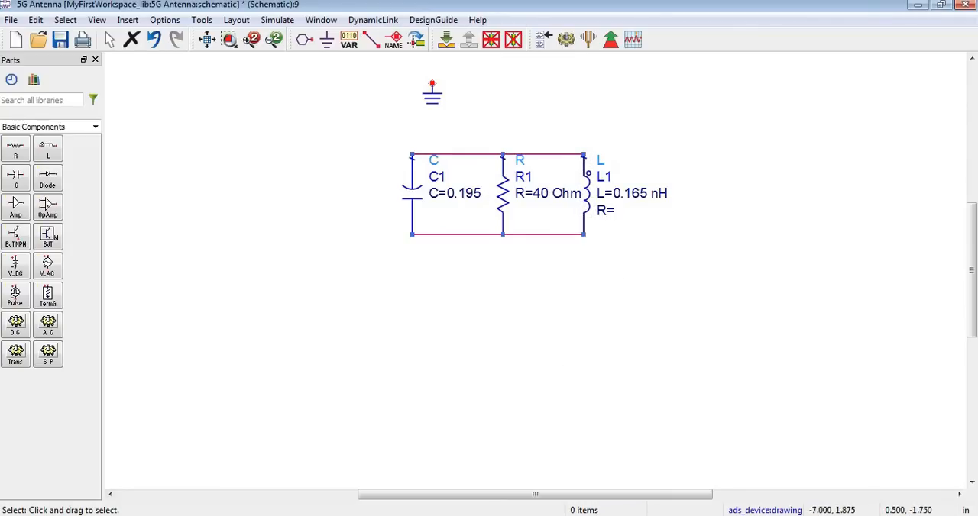
Compare the 5G Antenna schematic with the antenna picture and S-parameter plot in the EBG Word document
mouse_move(552, 515)
mouse_move(728, 515)
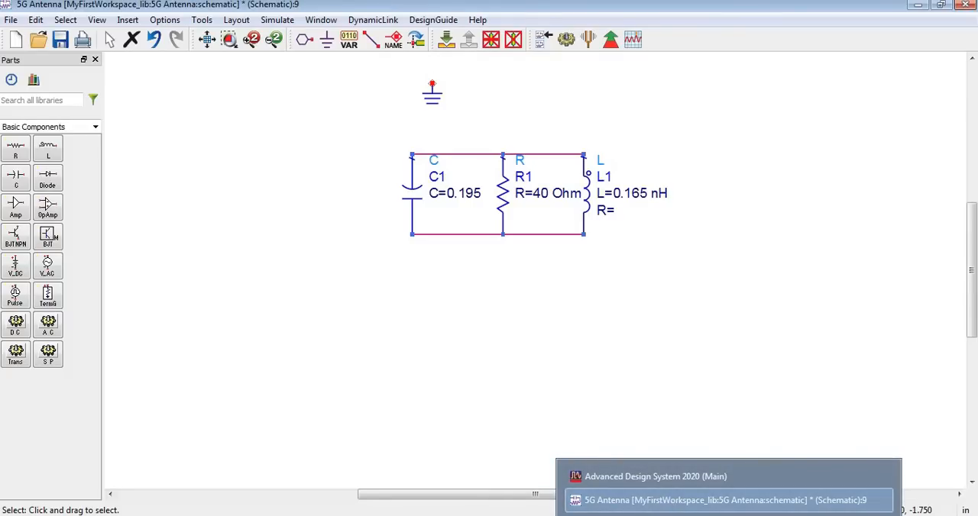
left_click(676, 501)
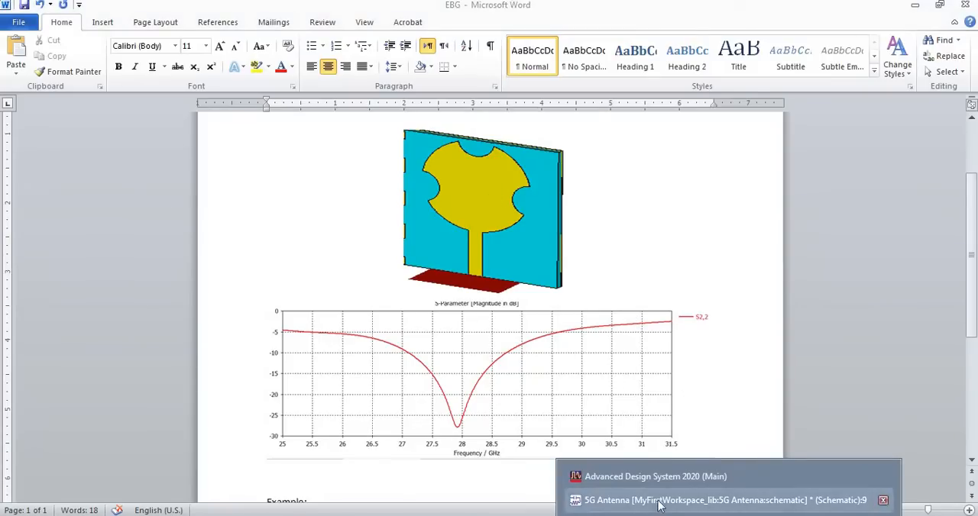
left_click(634, 495)
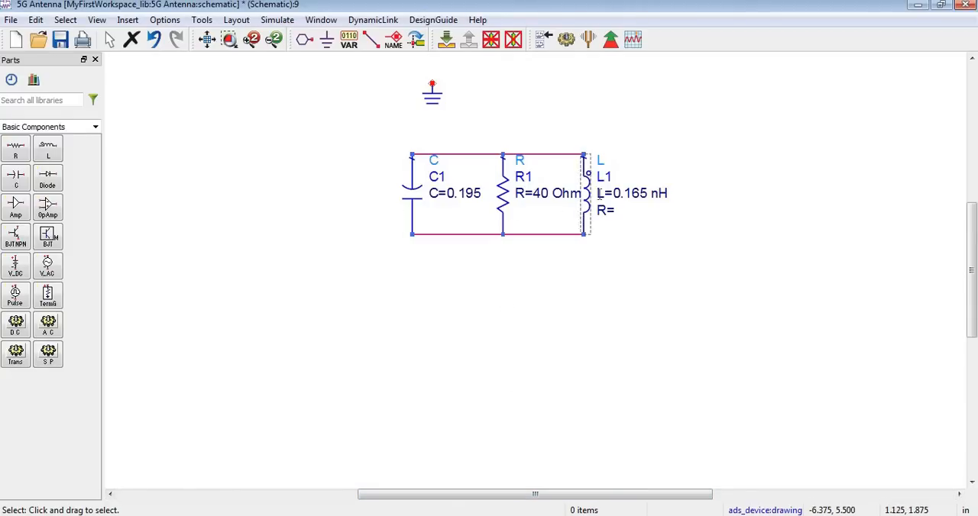
mouse_move(724, 515)
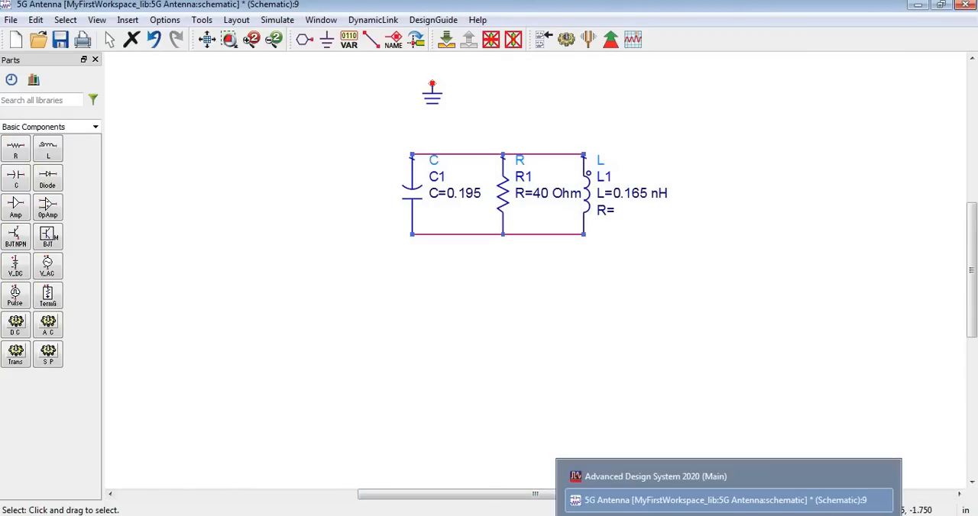
left_click(665, 493)
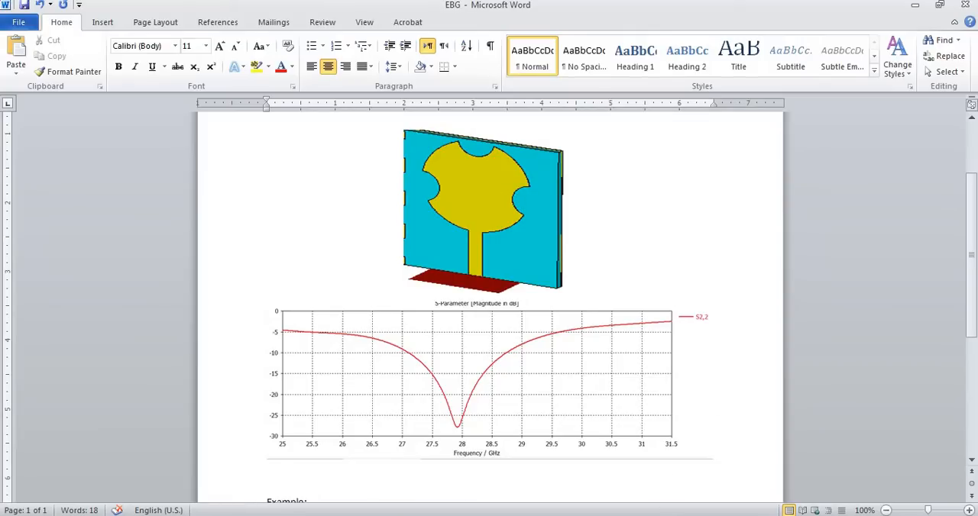
key("alt+Tab")
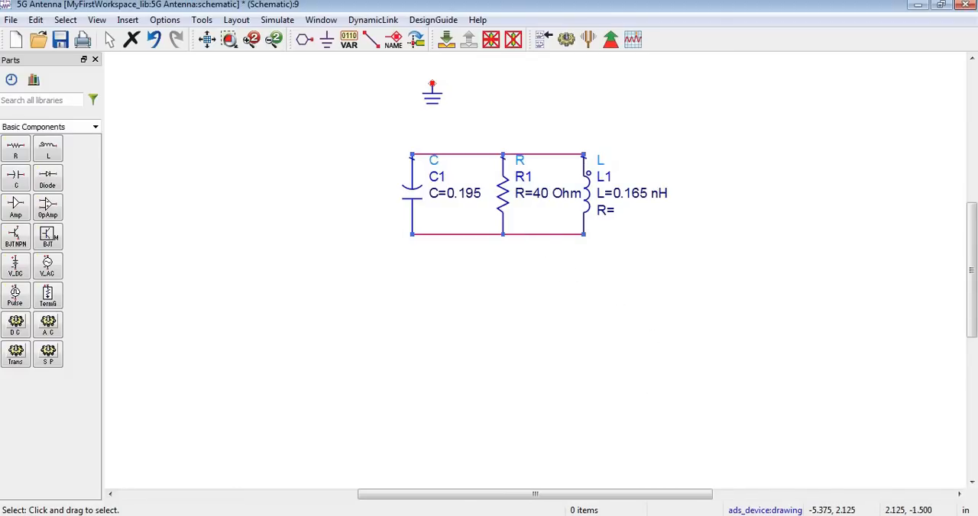
left_click(642, 515)
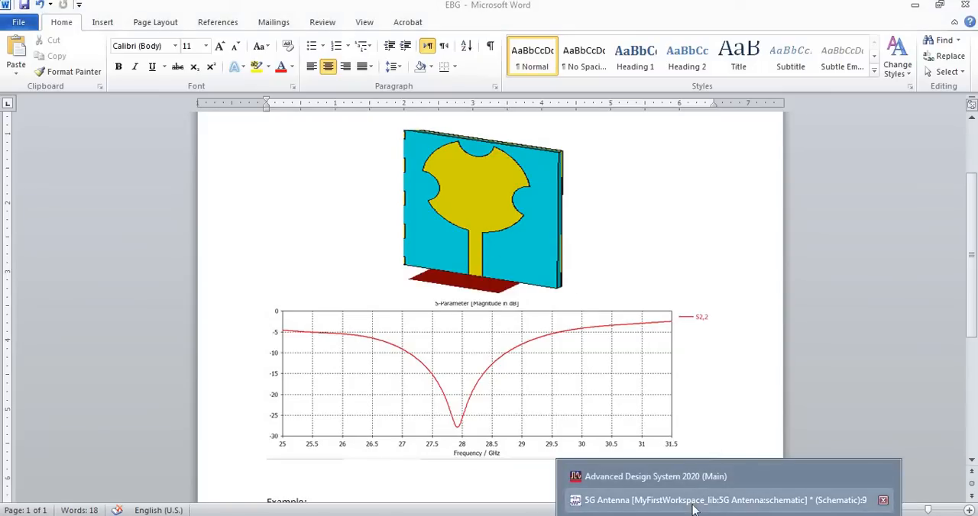
left_click(693, 502)
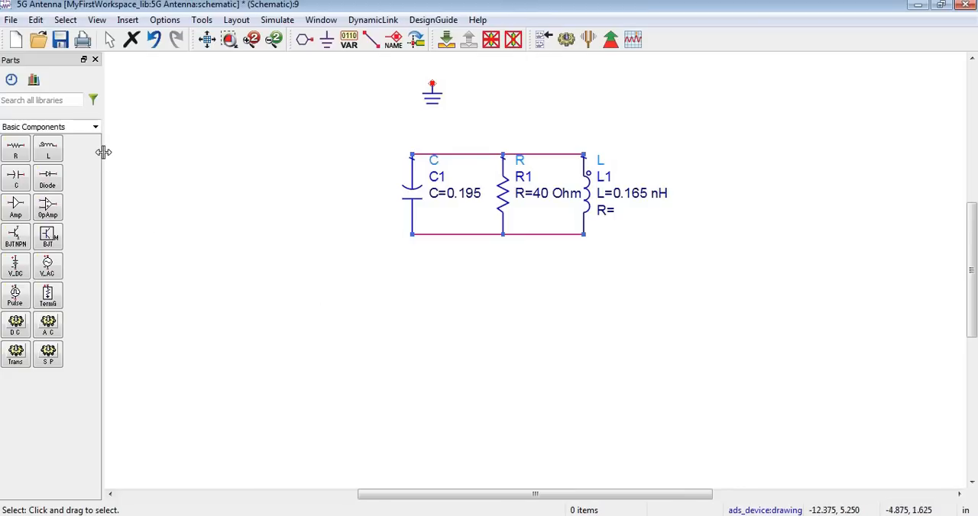
Place a vertical inductor below resistor R1, connected to the lower node of the parallel RLC circuit
left_click(51, 156)
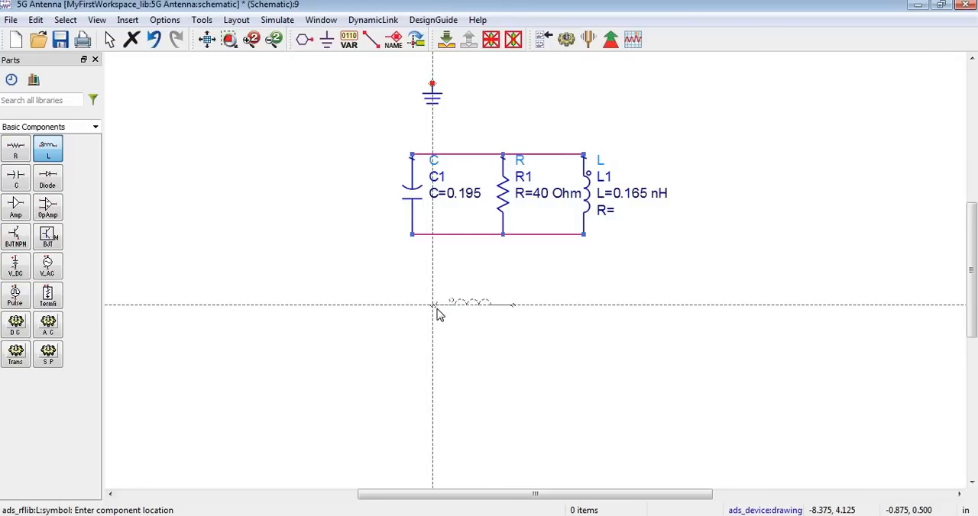
key("ctrl+r")
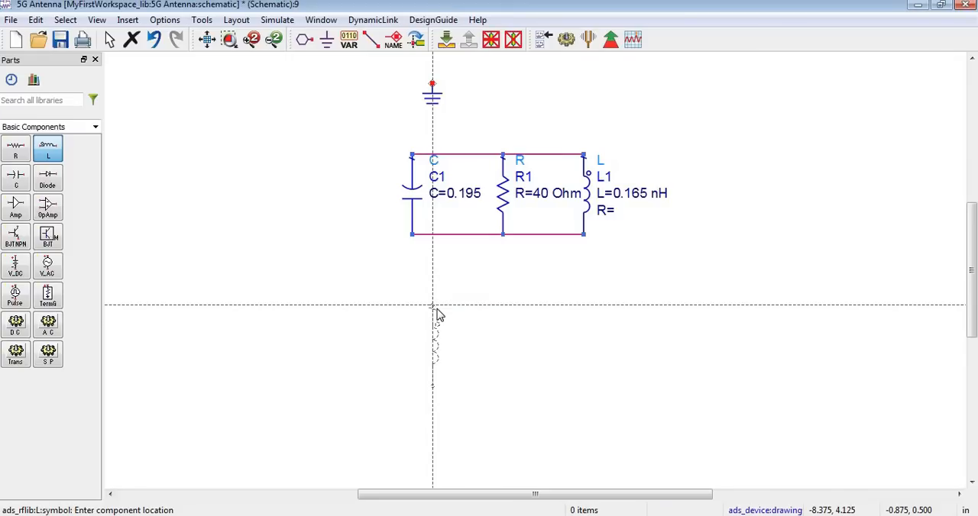
left_click(503, 242)
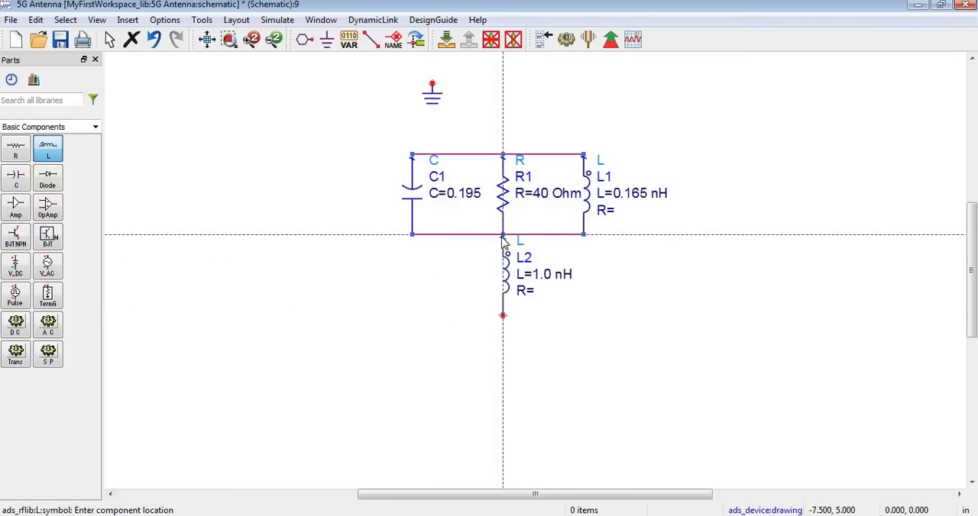
key("Escape")
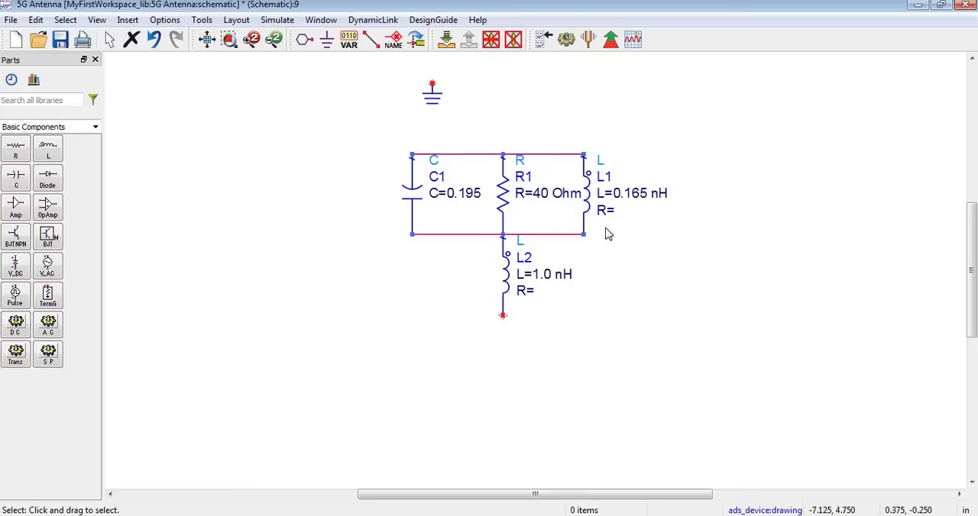
Set the inductance of the series inductor L2 to 0.165 nH
double_click(550, 277)
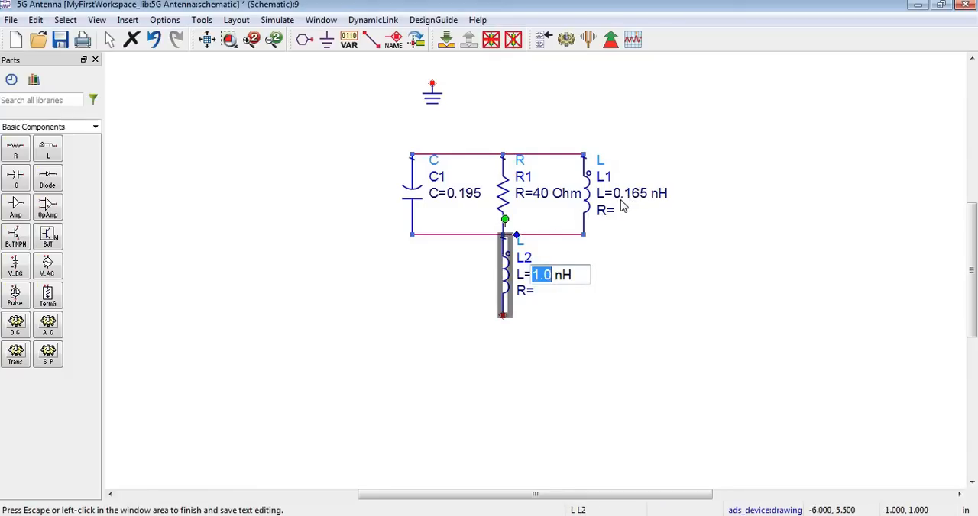
key("BackSpace")
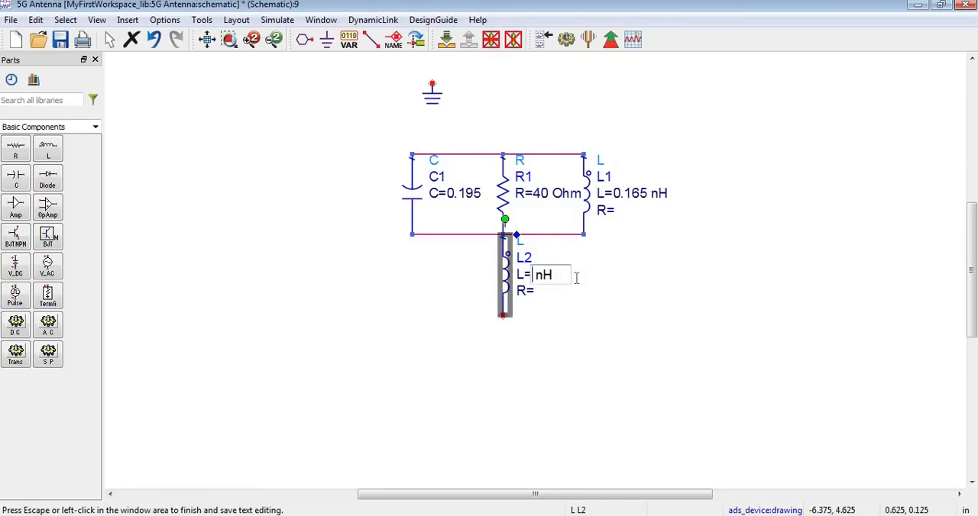
type("0.165")
left_click(565, 331)
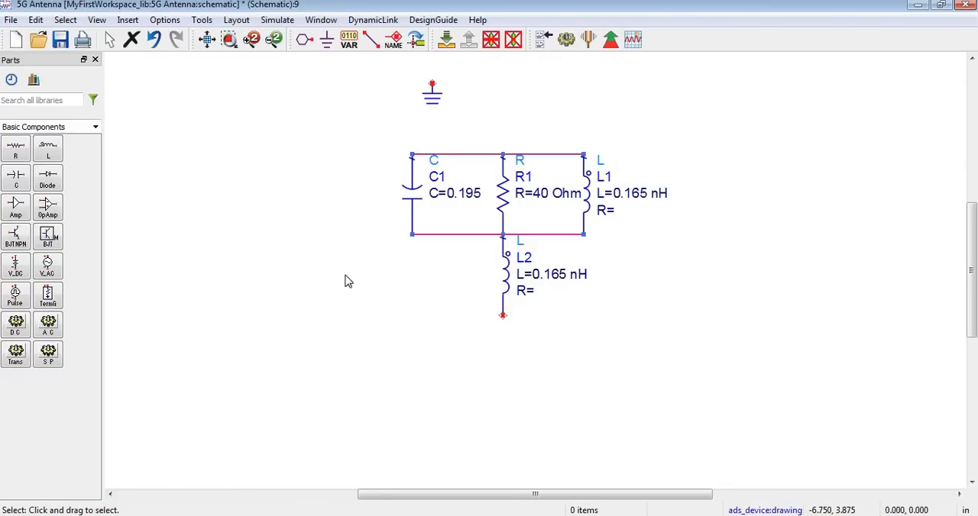
left_click(15, 180)
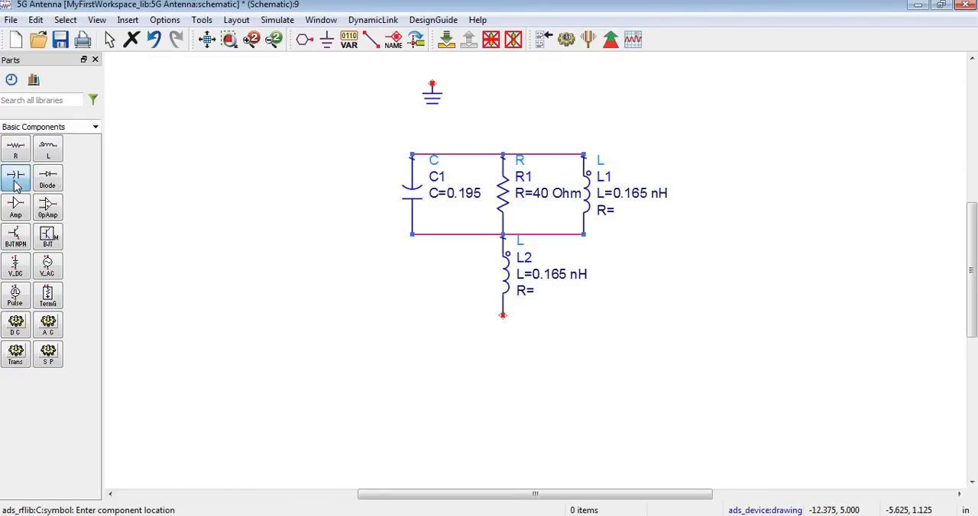
left_click(421, 317)
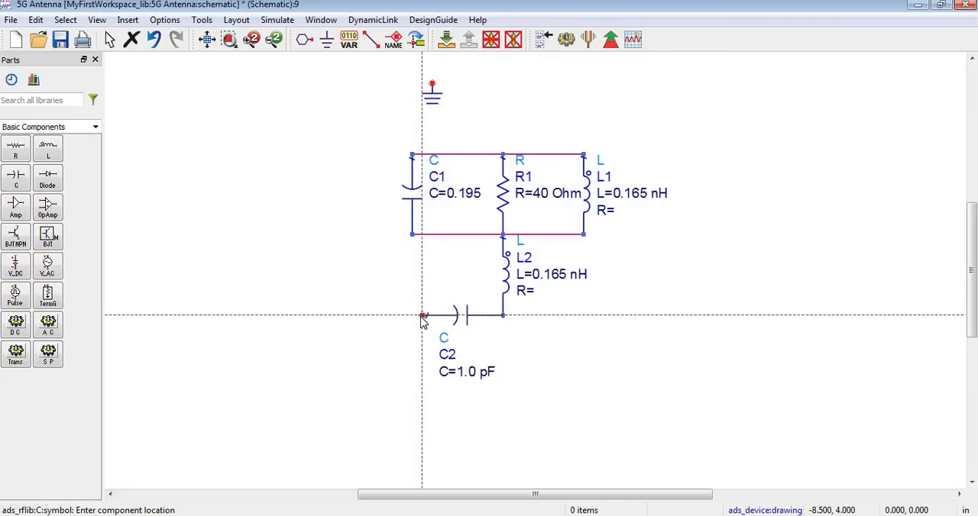
key("Escape")
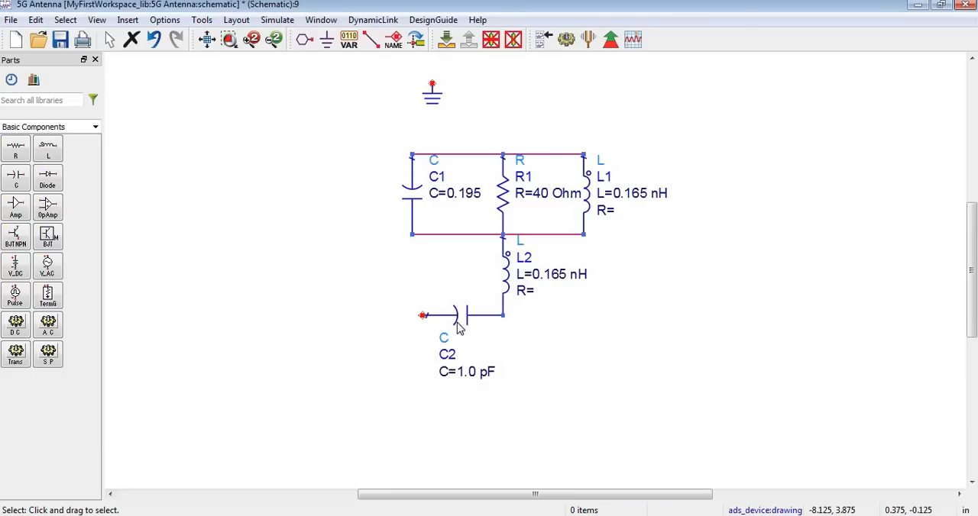
key("ctrl+r")
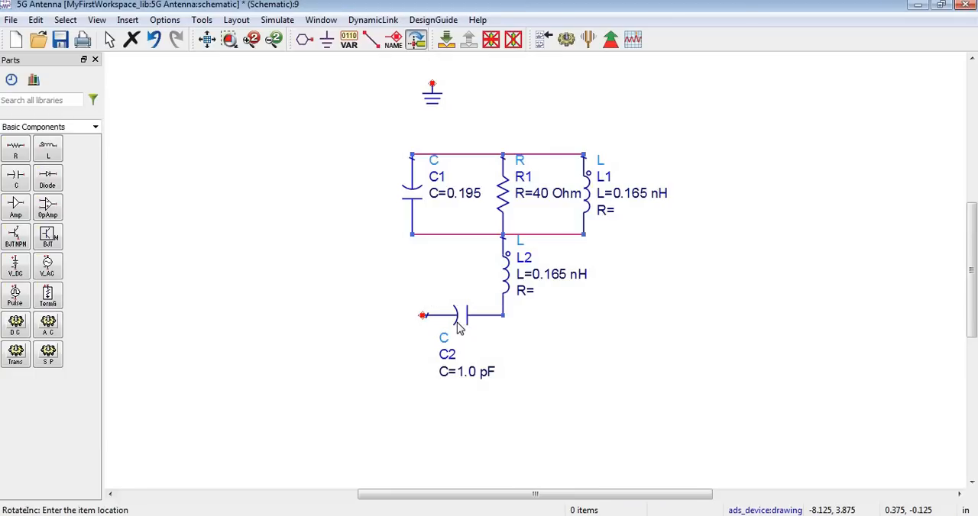
left_click(458, 327)
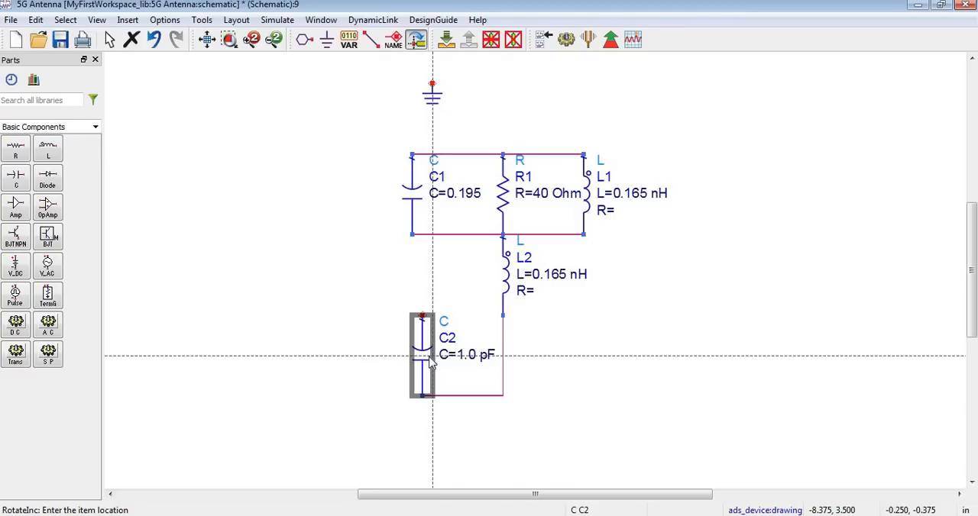
key("ctrl+z")
key("ctrl+z")
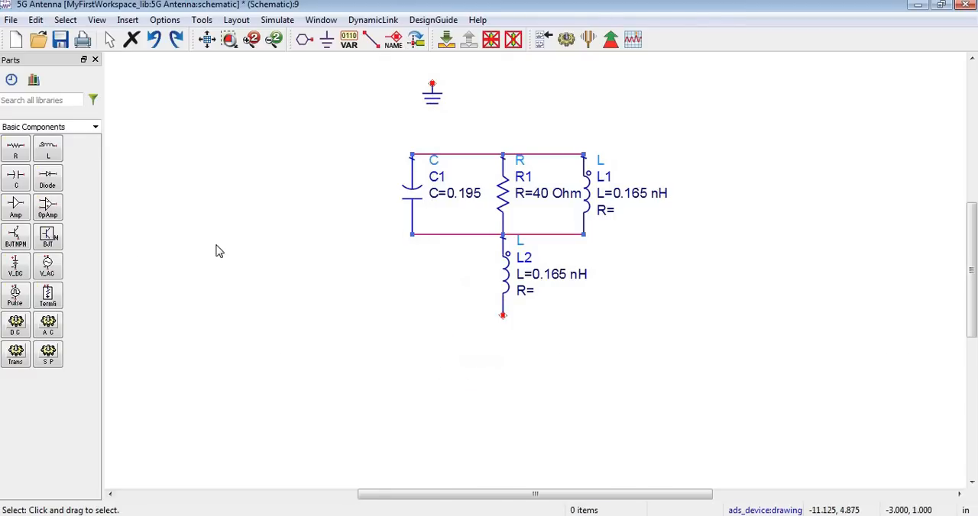
Place a vertical capacitor in series below inductor L2, connected to its open lower end
left_click(16, 178)
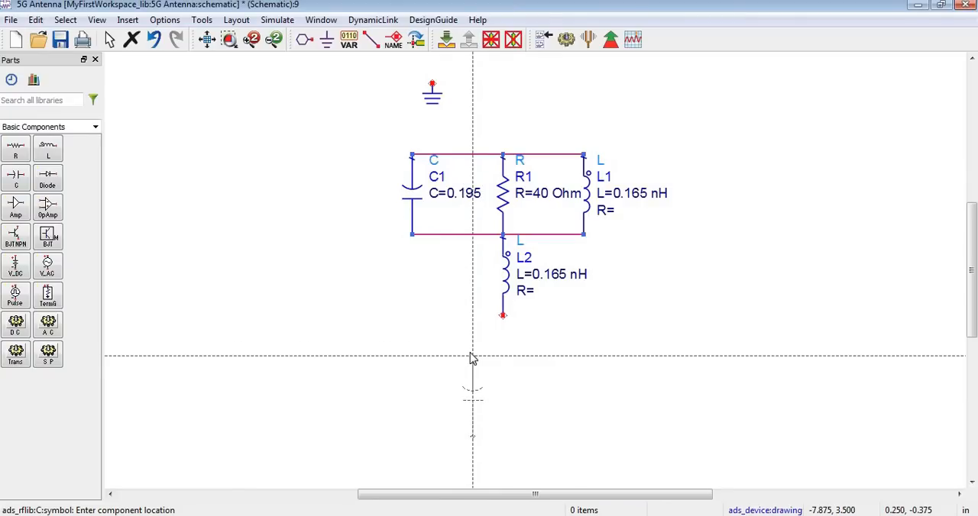
left_click(503, 319)
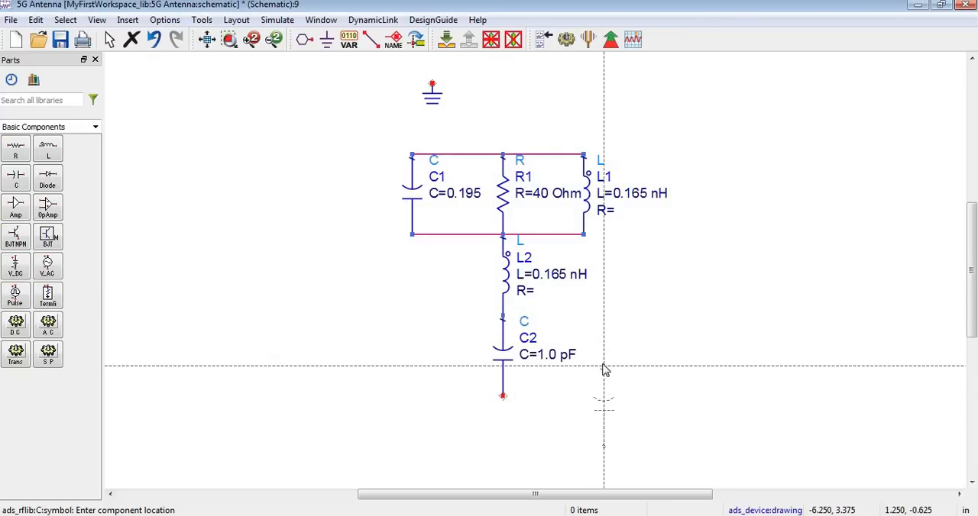
key("Escape")
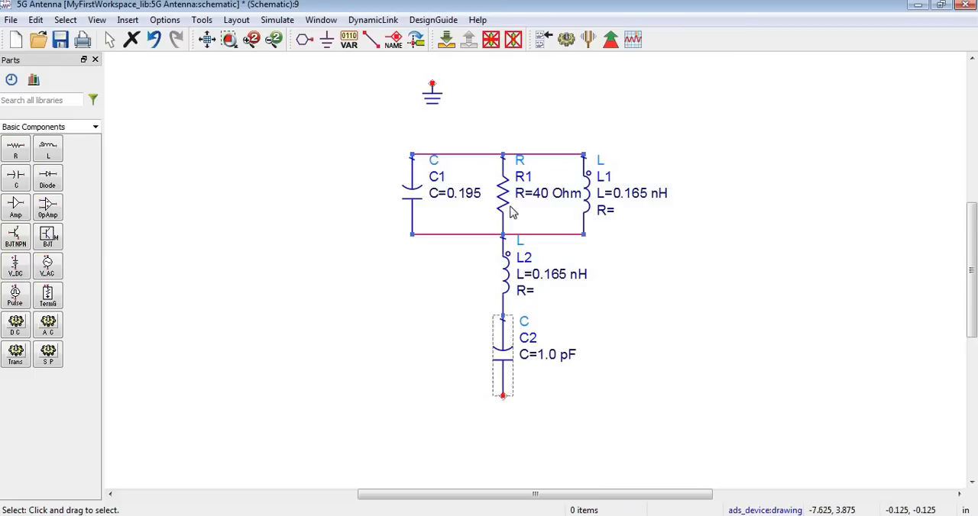
Check resistor R1's value and review the antenna picture and S-parameter plot in the EBG Word document
double_click(540, 195)
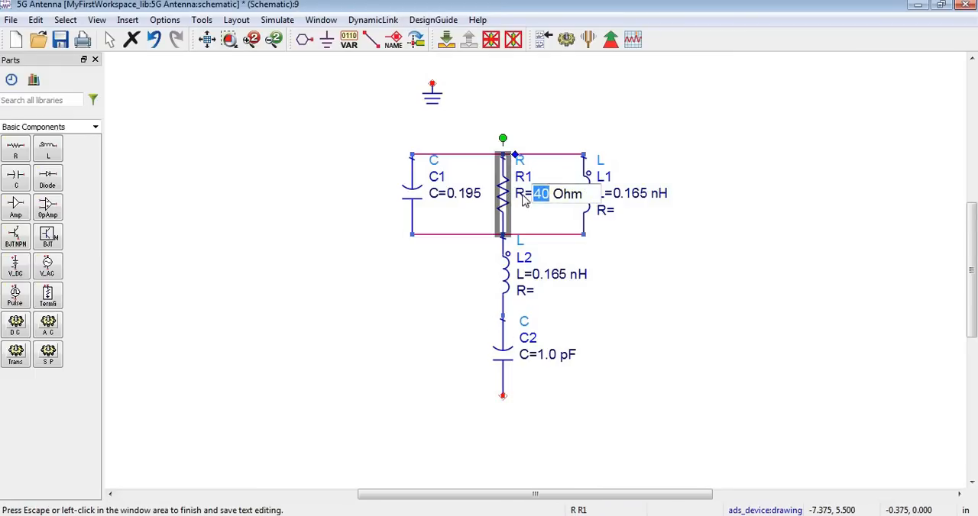
left_click(465, 223)
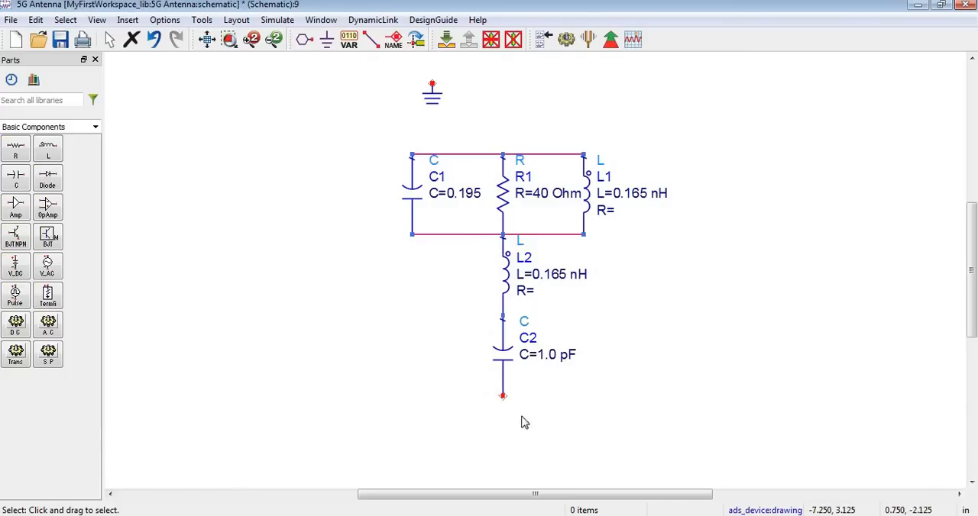
left_click(679, 500)
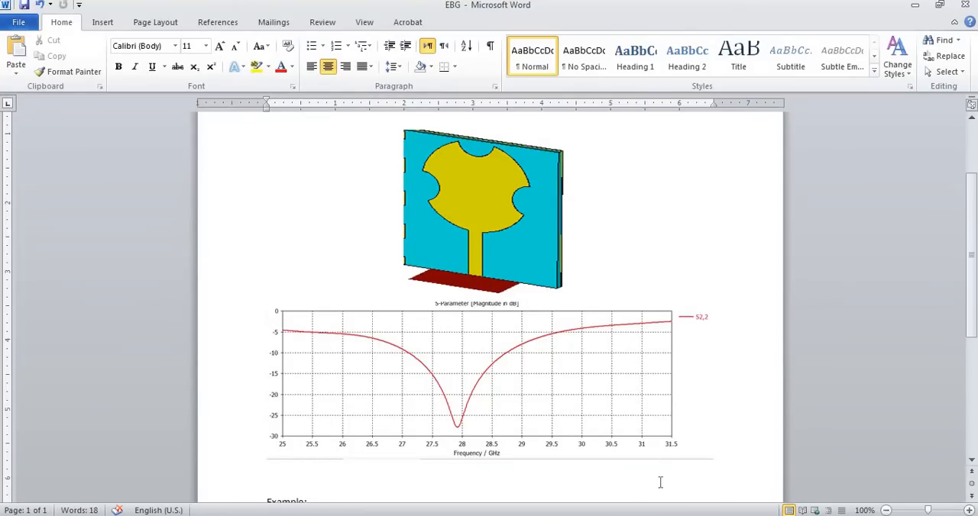
left_click(657, 513)
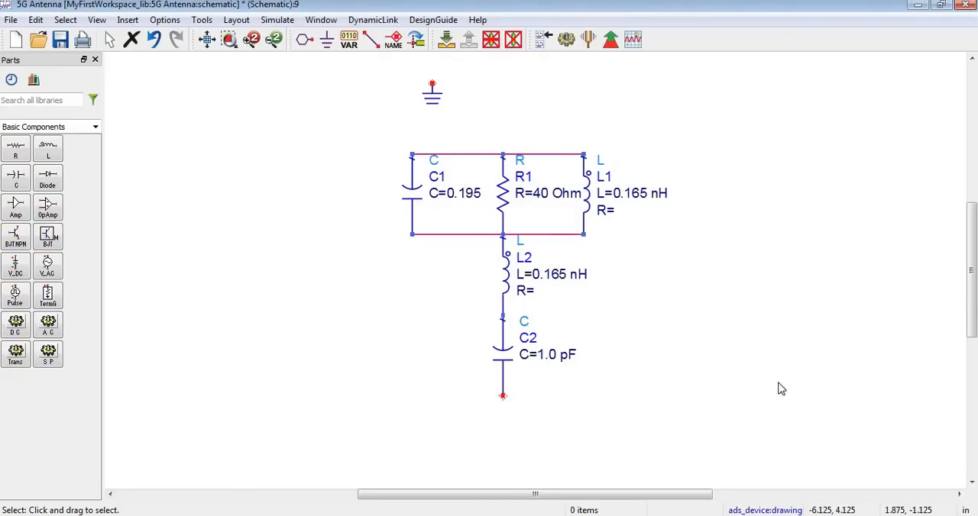
left_click(553, 514)
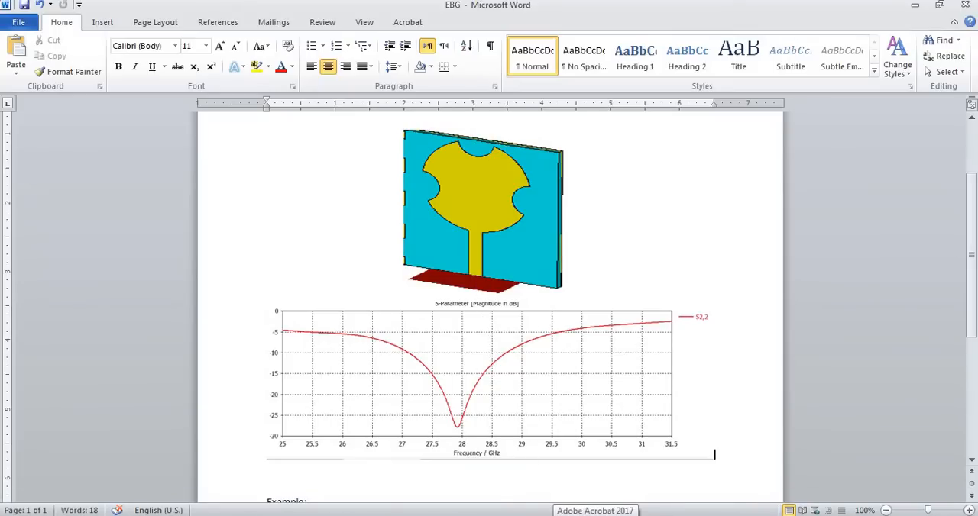
left_click(601, 514)
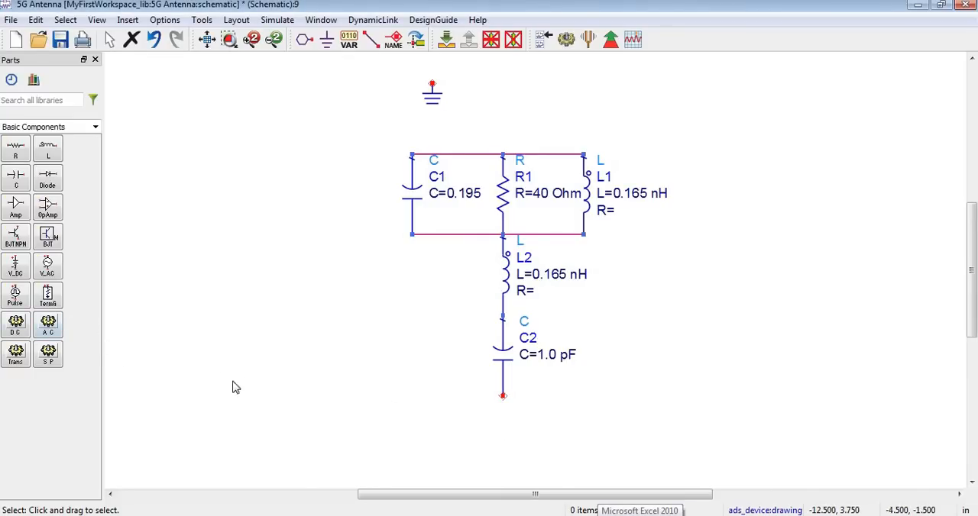
Place a grounded termination (TermG) at the open lower end of capacitor C2
left_click(48, 297)
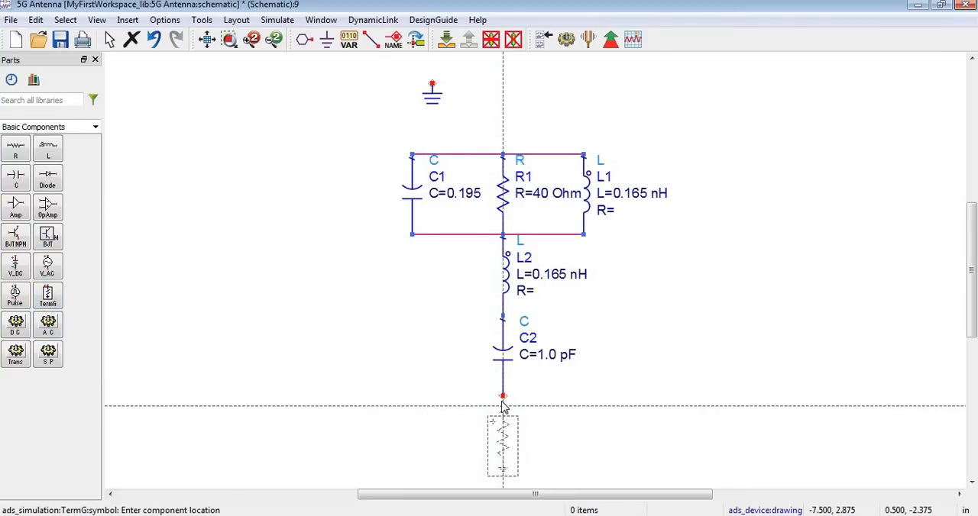
left_click(502, 402)
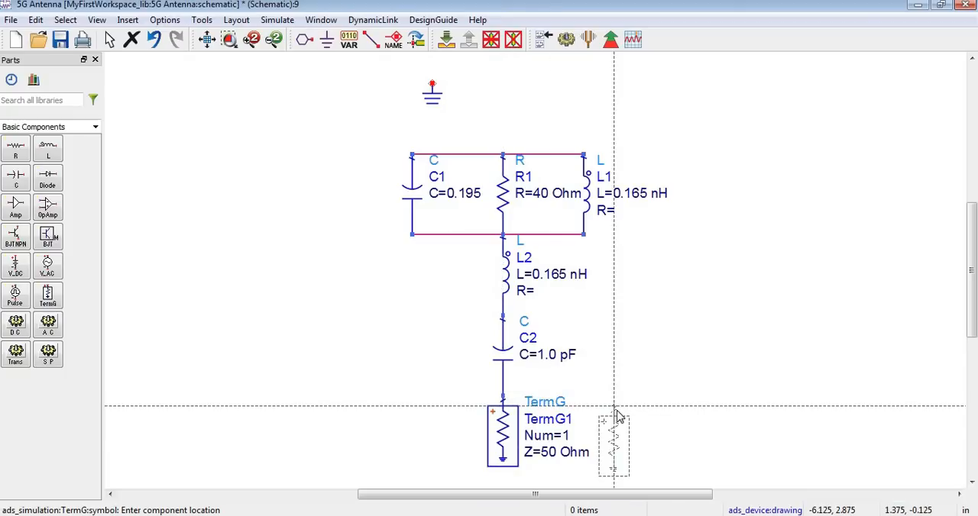
key("Escape")
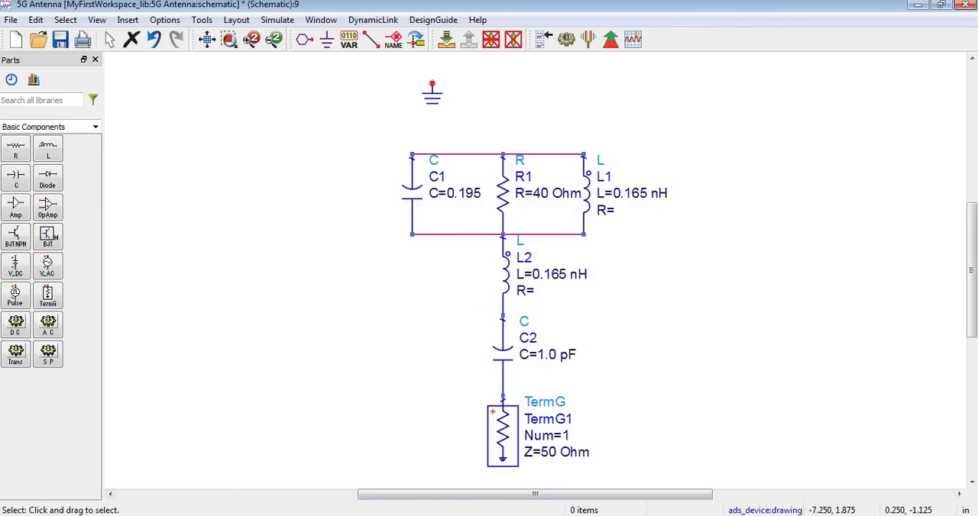
Review the antenna picture and S-parameter plot in the EBG Word document, and return to the ADS schematic
left_click(639, 515)
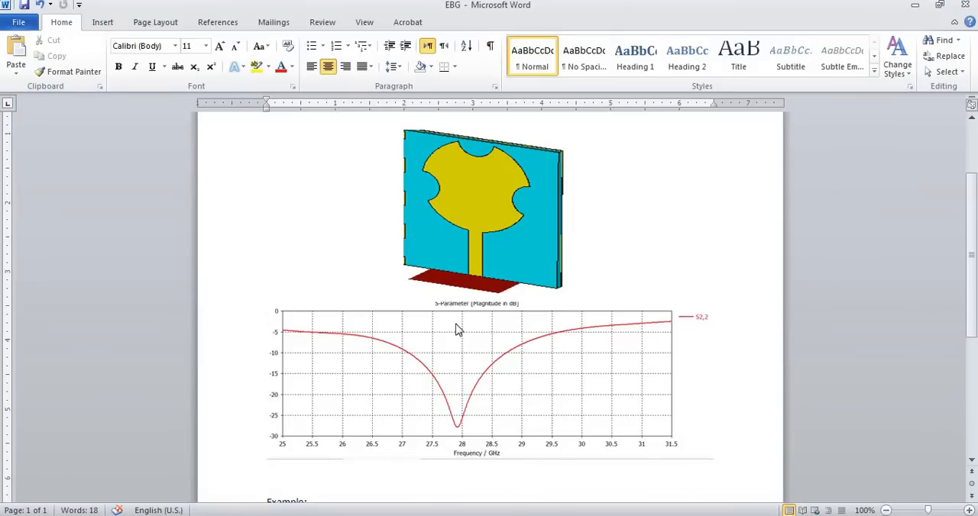
left_click(489, 227)
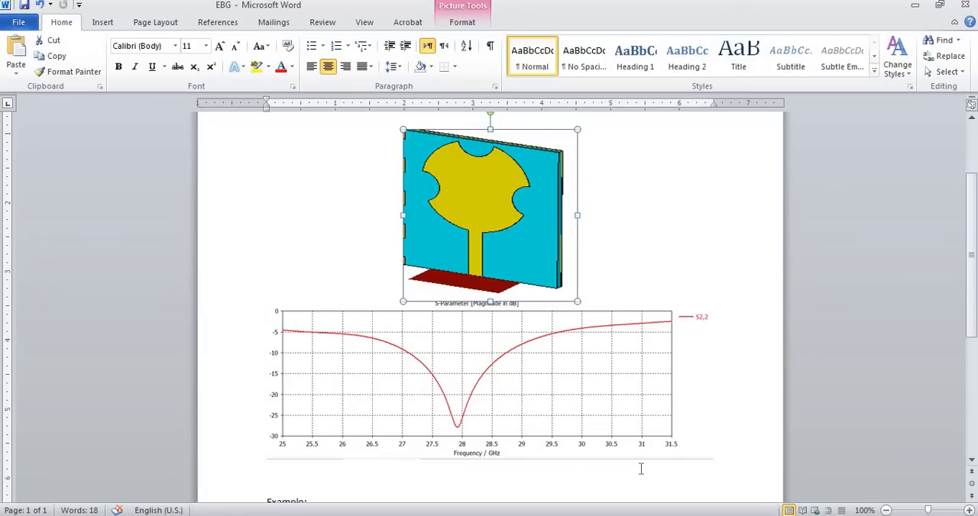
left_click(656, 515)
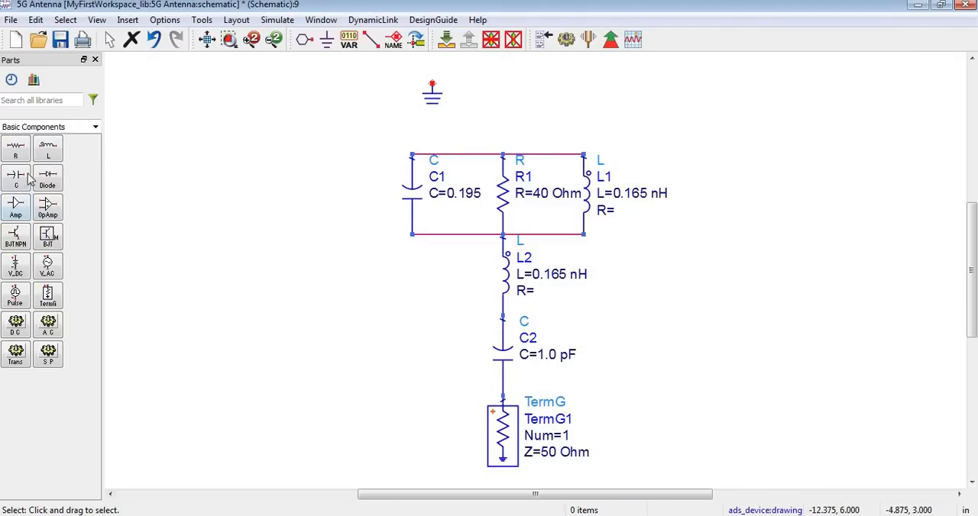
left_click(16, 149)
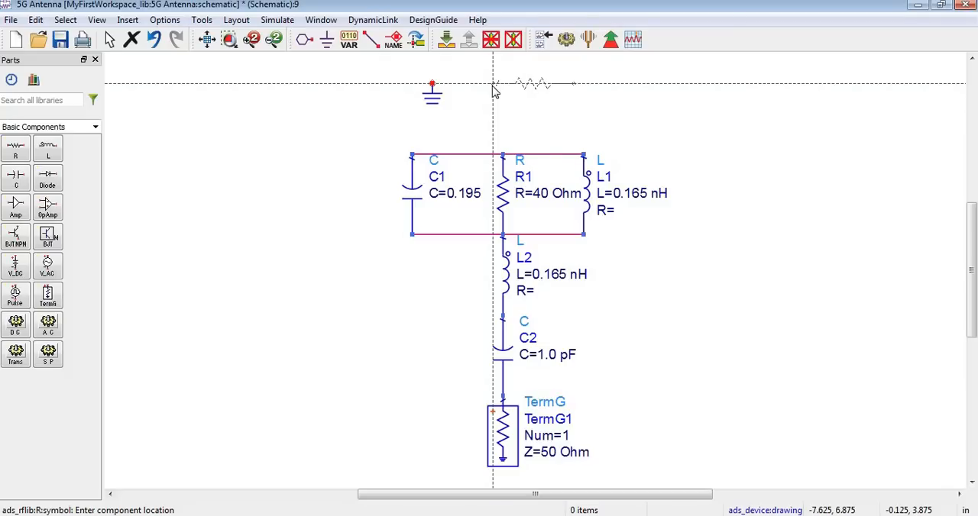
key("ctrl+r")
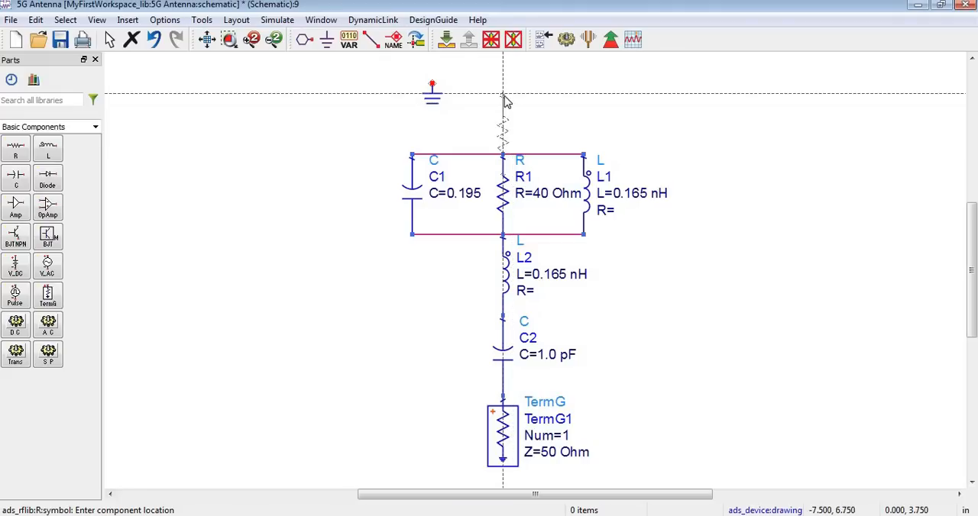
left_click(503, 96)
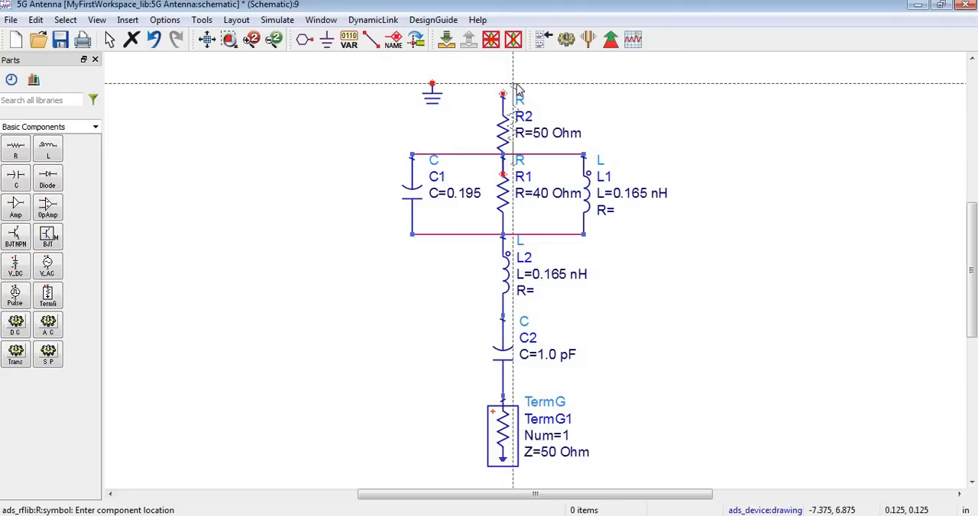
key("Escape")
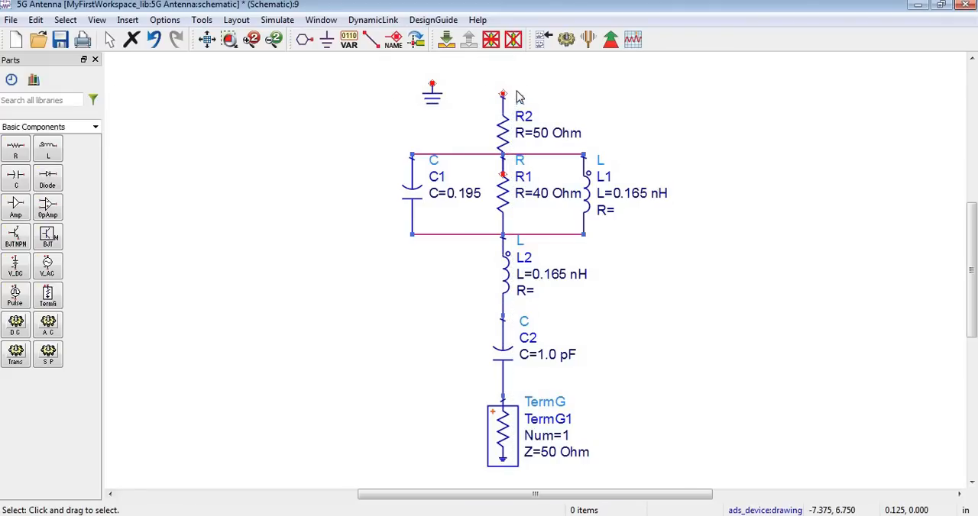
key("ctrl+z")
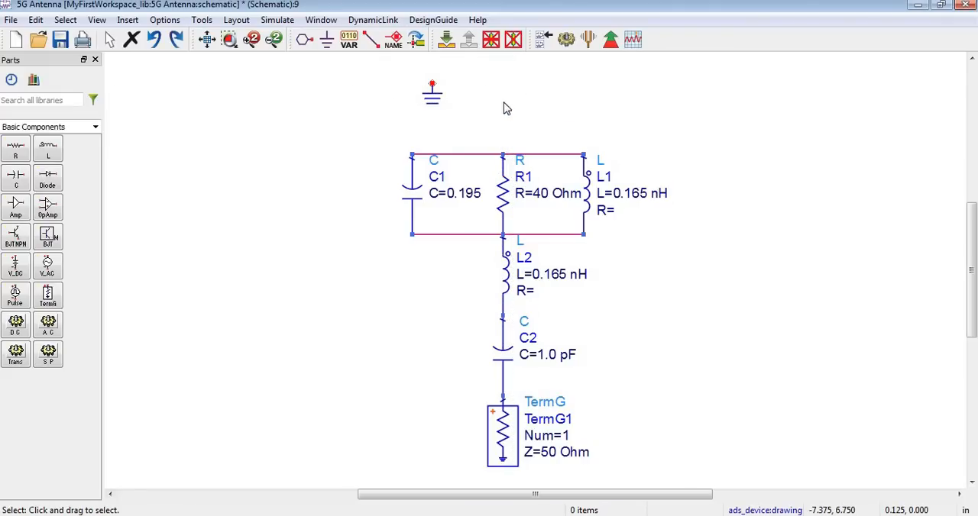
Place a vertical resistor on the upper node of the parallel RLC network and wire its free end to the ground symbol
left_click(16, 156)
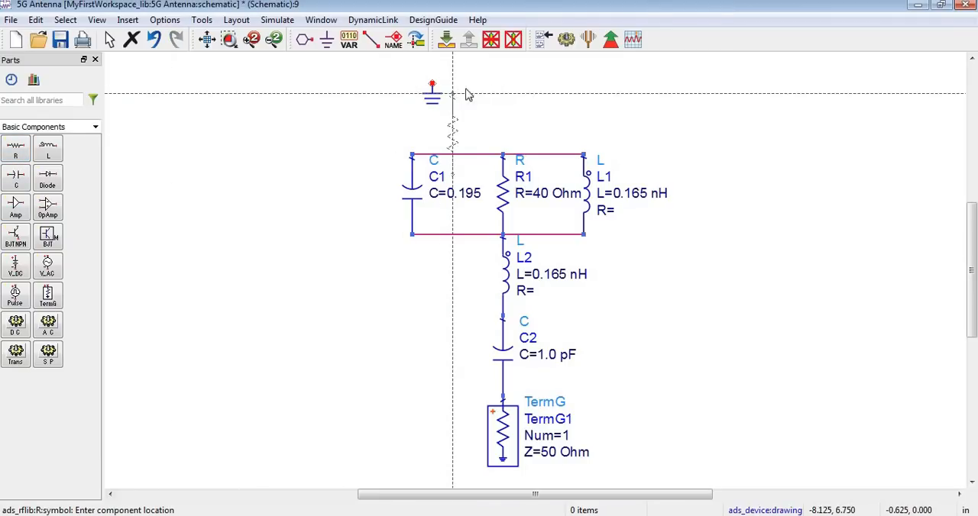
key("ctrl+r")
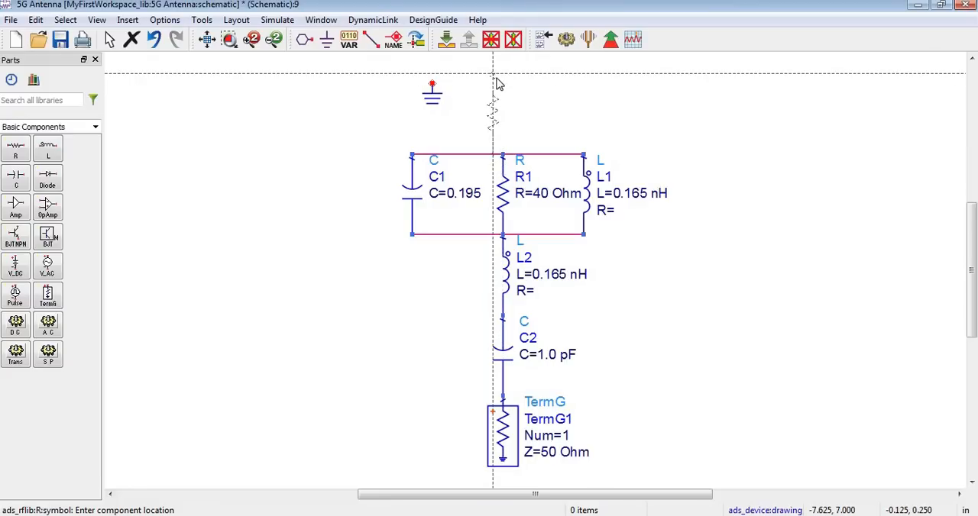
left_click(503, 79)
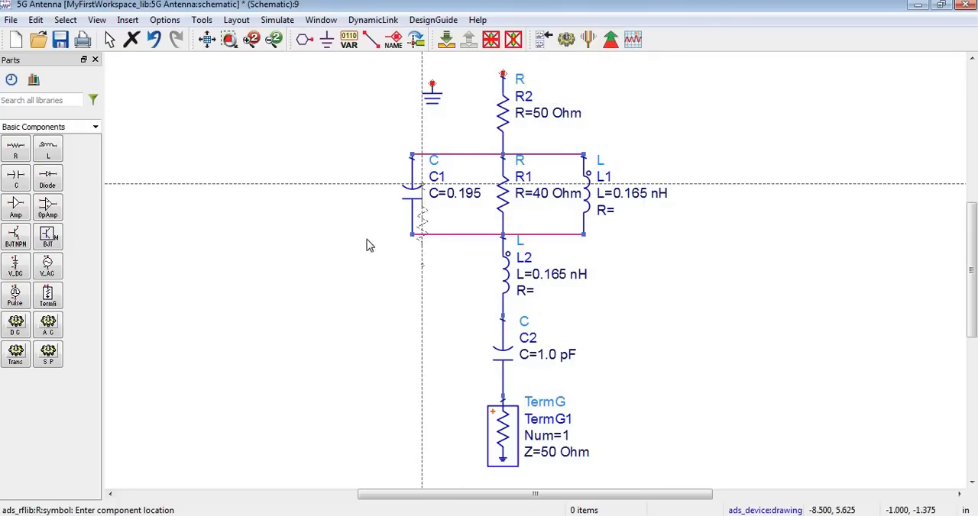
left_click(370, 39)
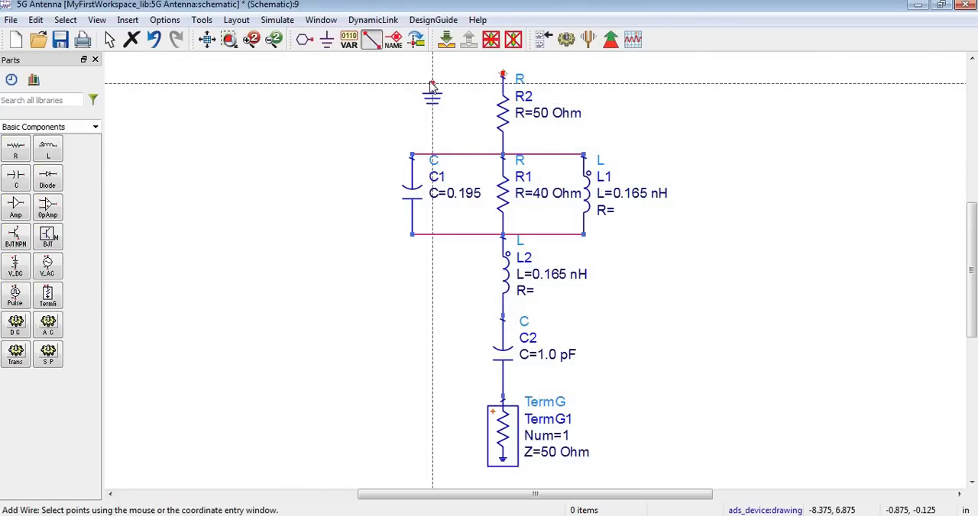
left_click(503, 75)
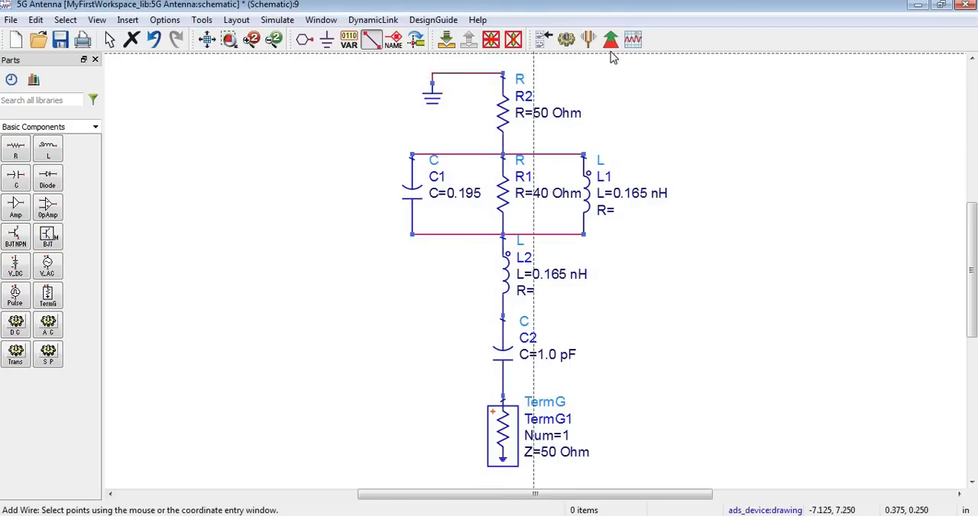
key("Escape")
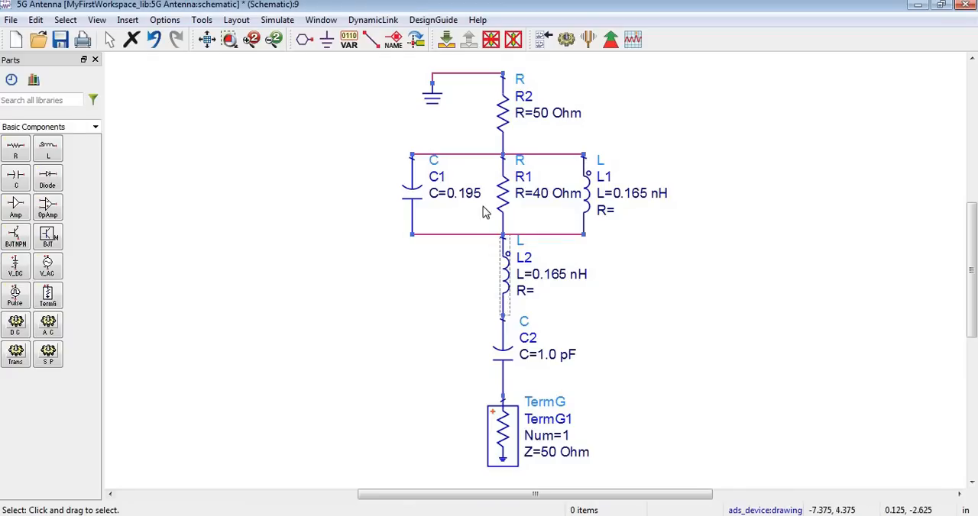
Set the capacitance of the series capacitor C2 to 0.195 pF
left_click(554, 362)
double_click(554, 361)
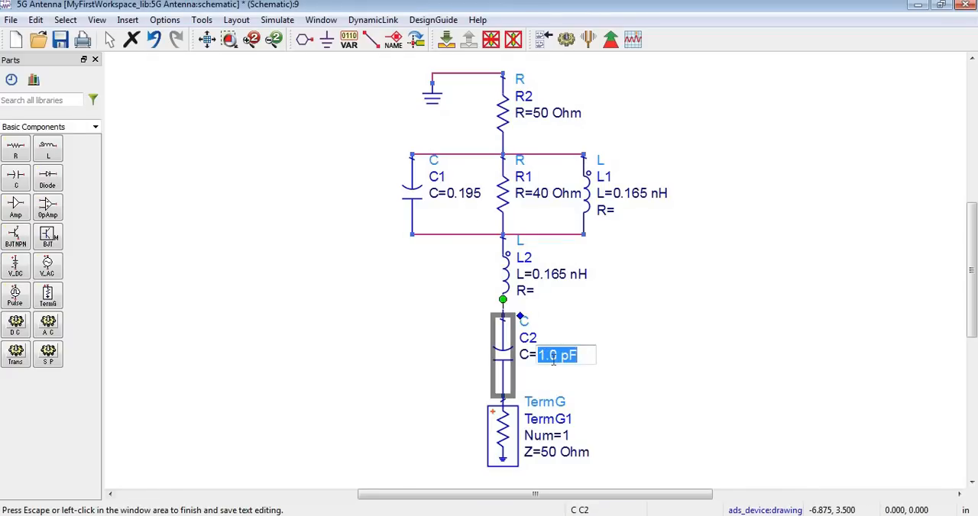
key("BackSpace")
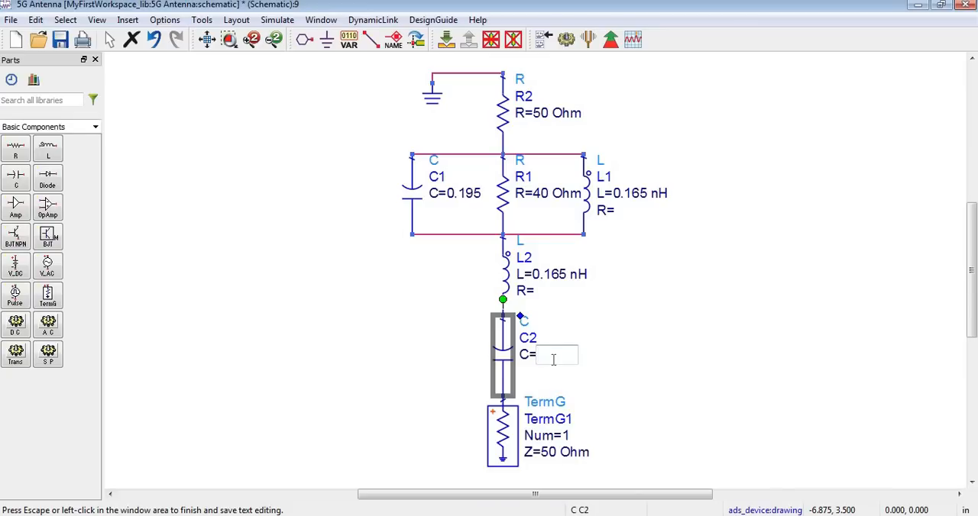
type("0.195 pF")
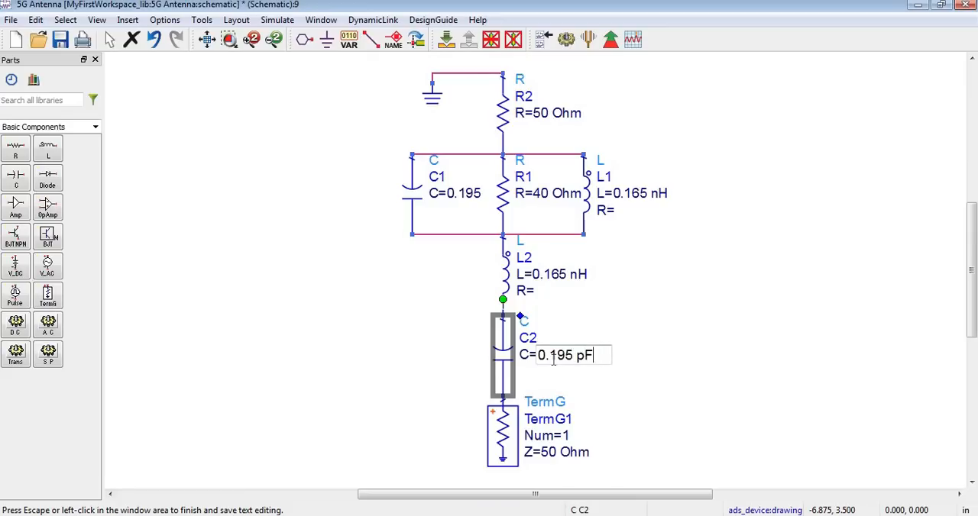
left_click(714, 359)
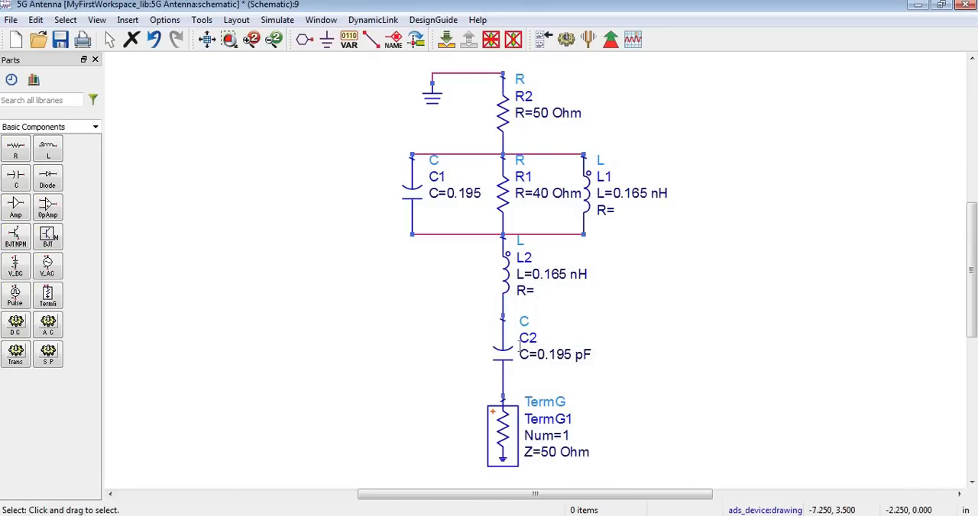